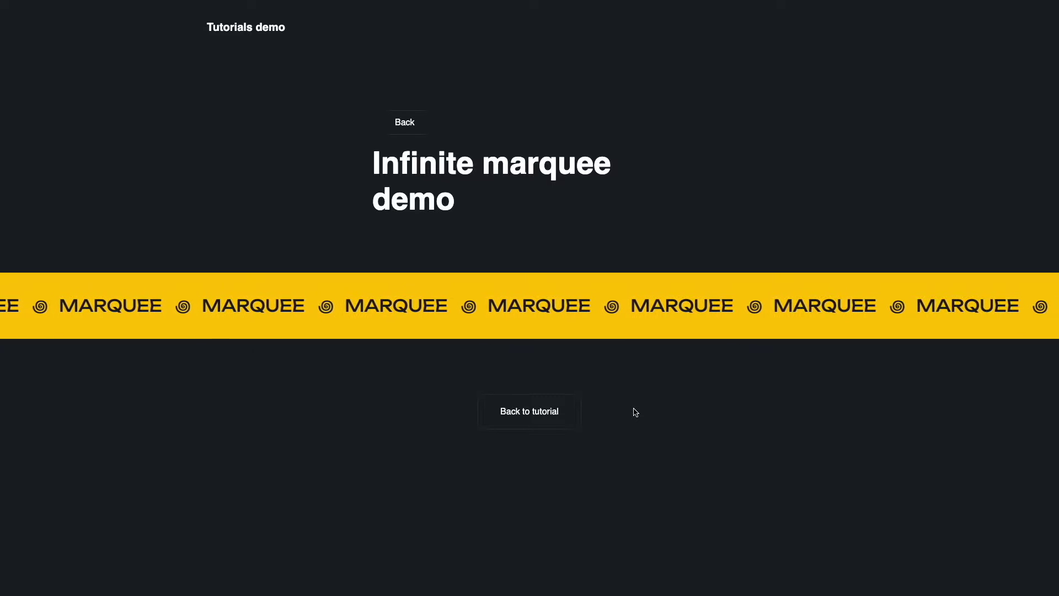
Switch from the live marquee demo to the Gridbox editor showing the Marquee. Running Text page
key(ctrl+Left)
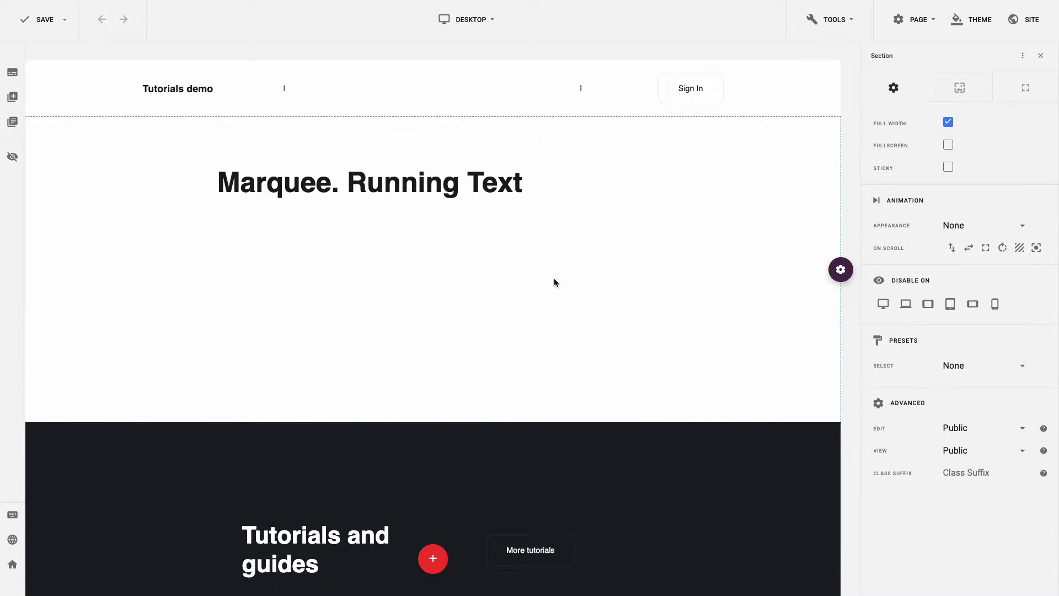
Add a single-column row under the heading and turn on its Full Width option
right_click(555, 282)
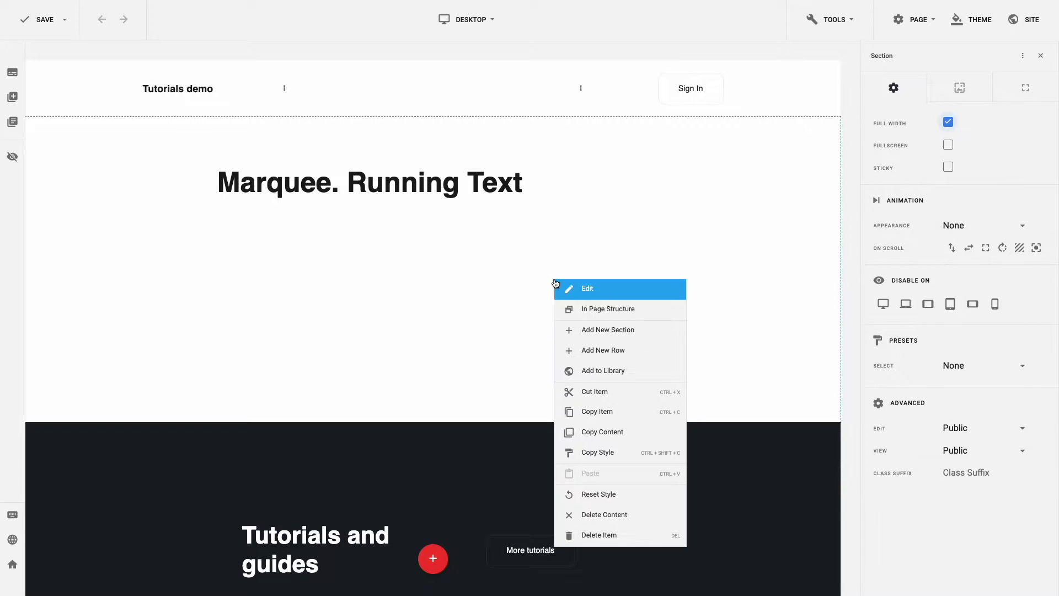
click(611, 352)
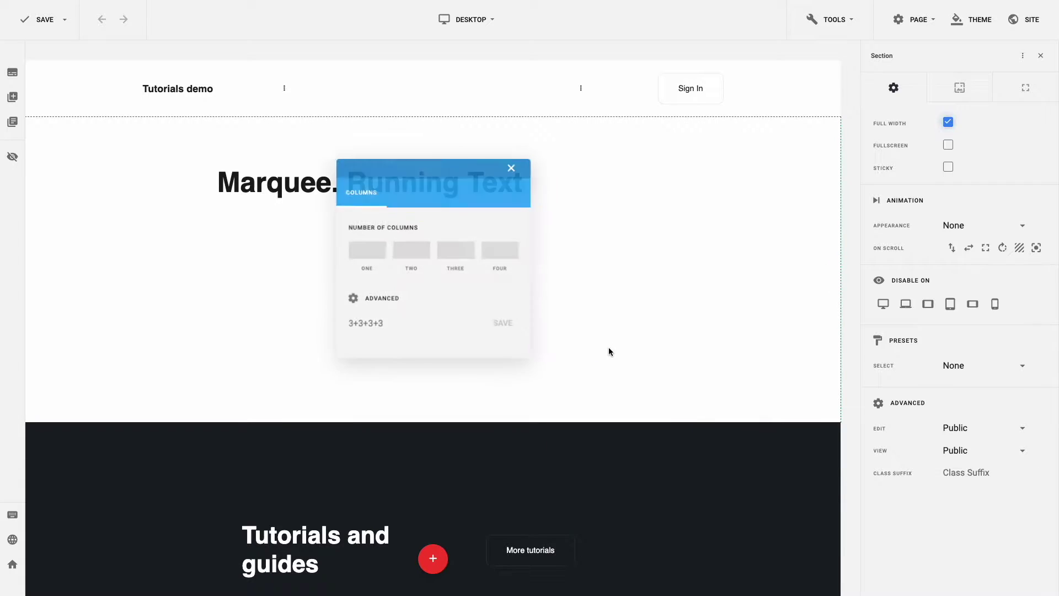
click(379, 255)
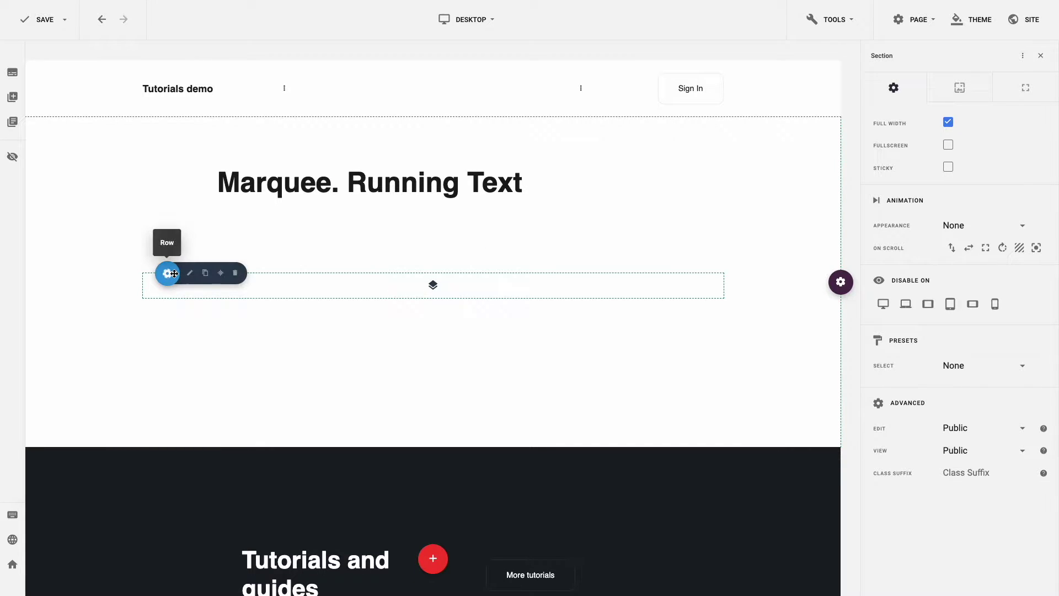
click(189, 275)
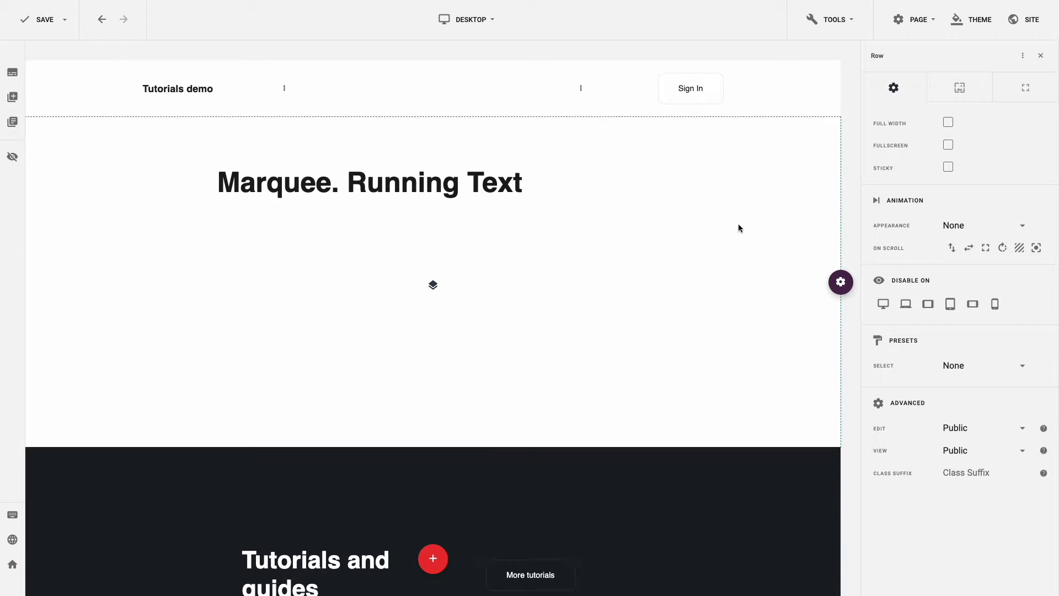
click(949, 125)
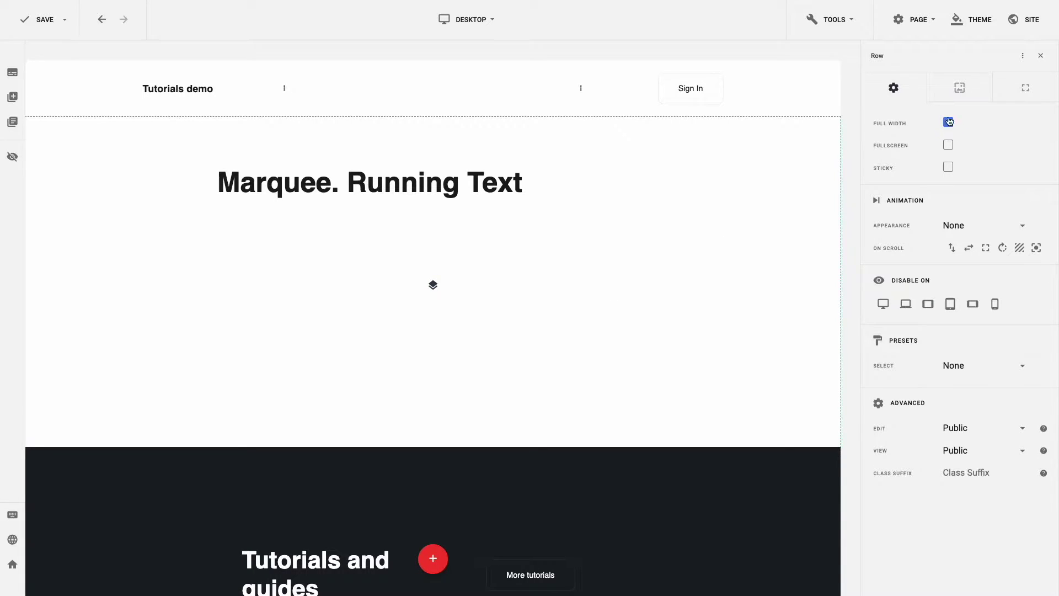
click(959, 89)
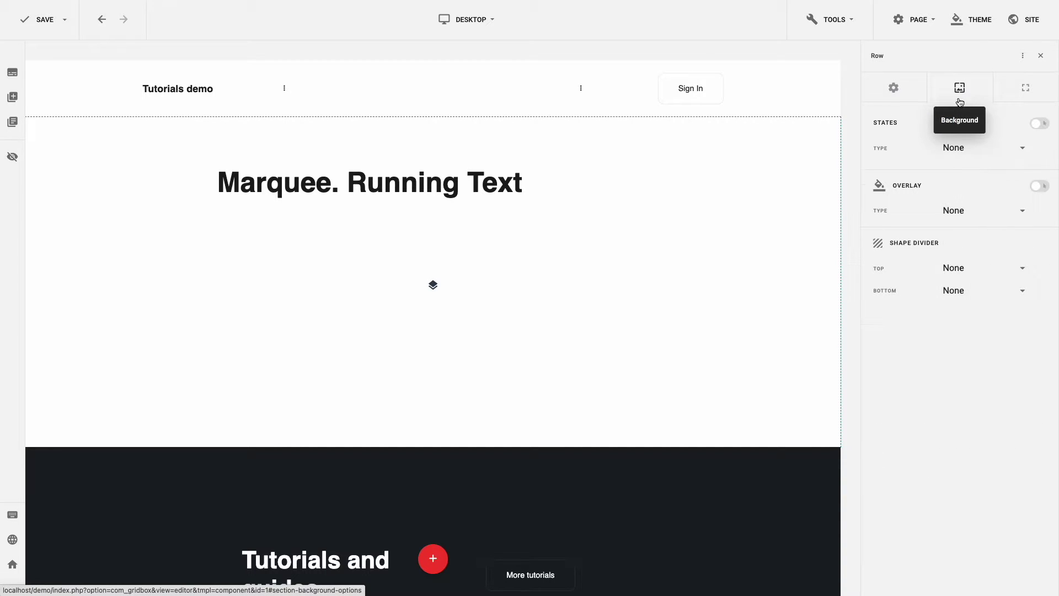
click(985, 148)
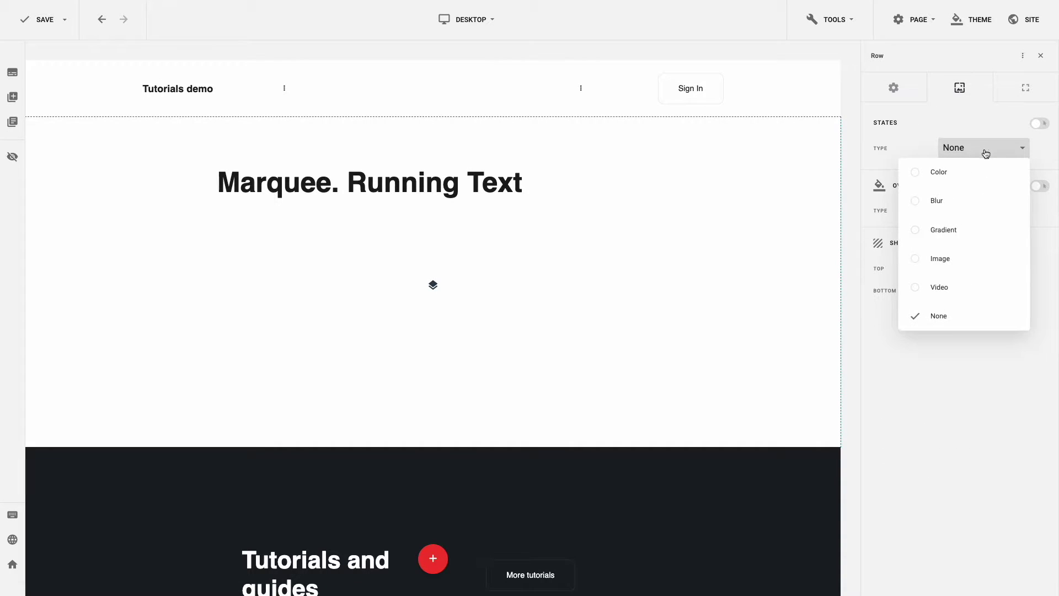
click(983, 176)
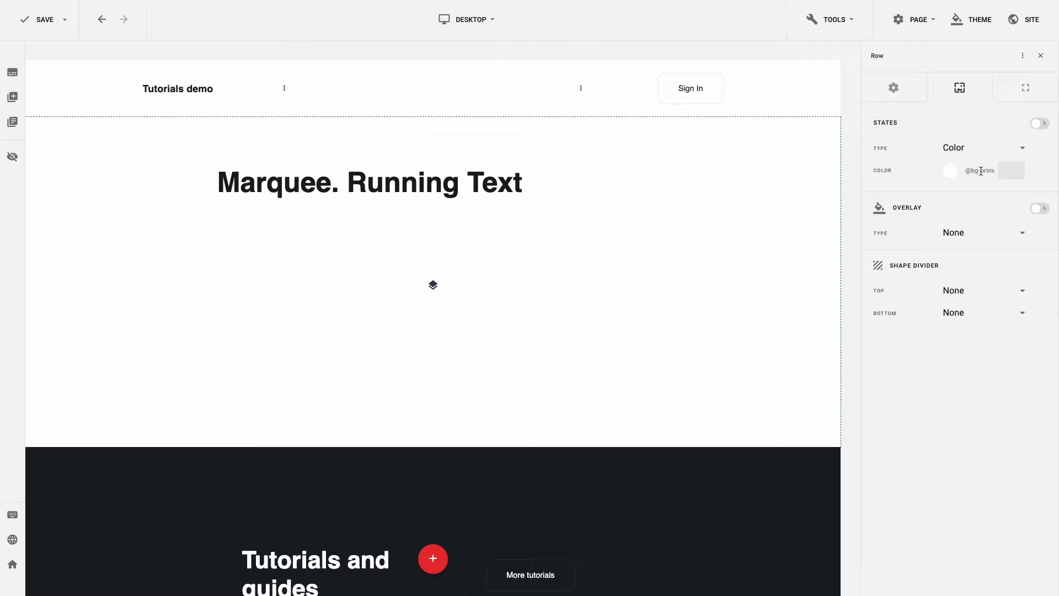
click(952, 176)
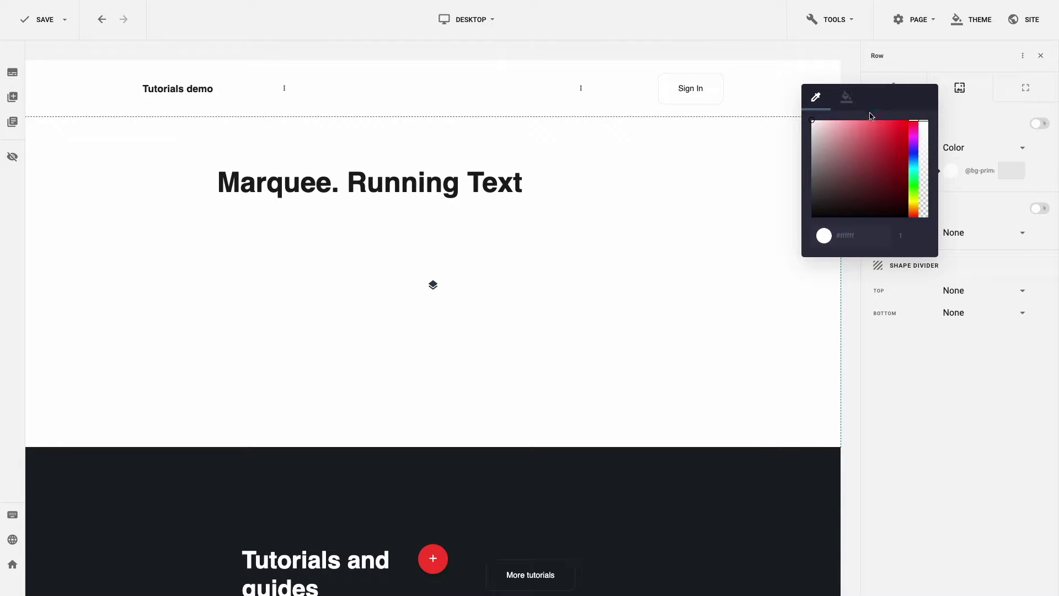
click(847, 99)
scroll(889, 175, down, 5)
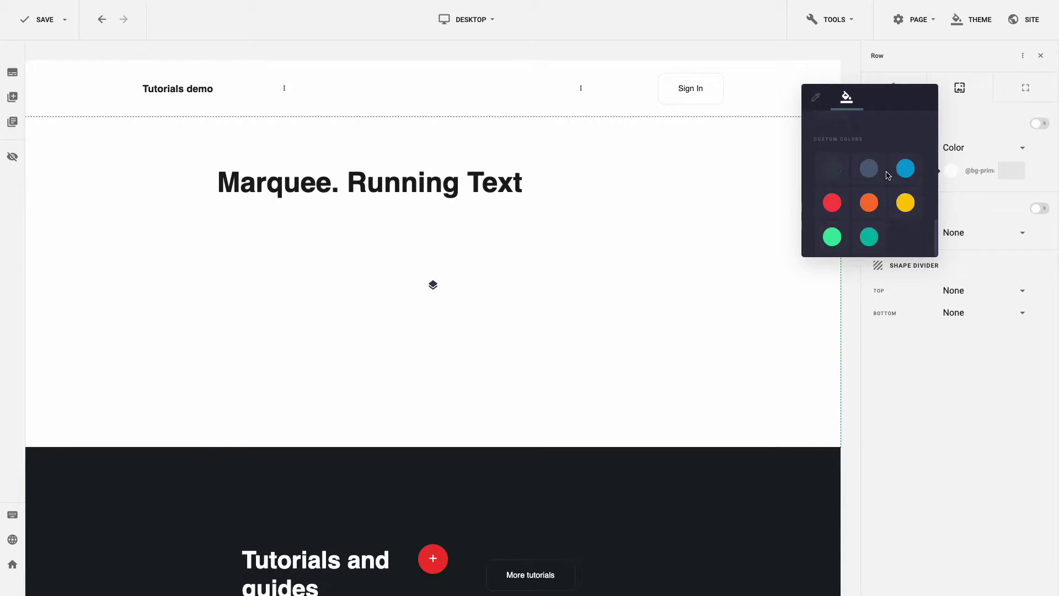
click(910, 205)
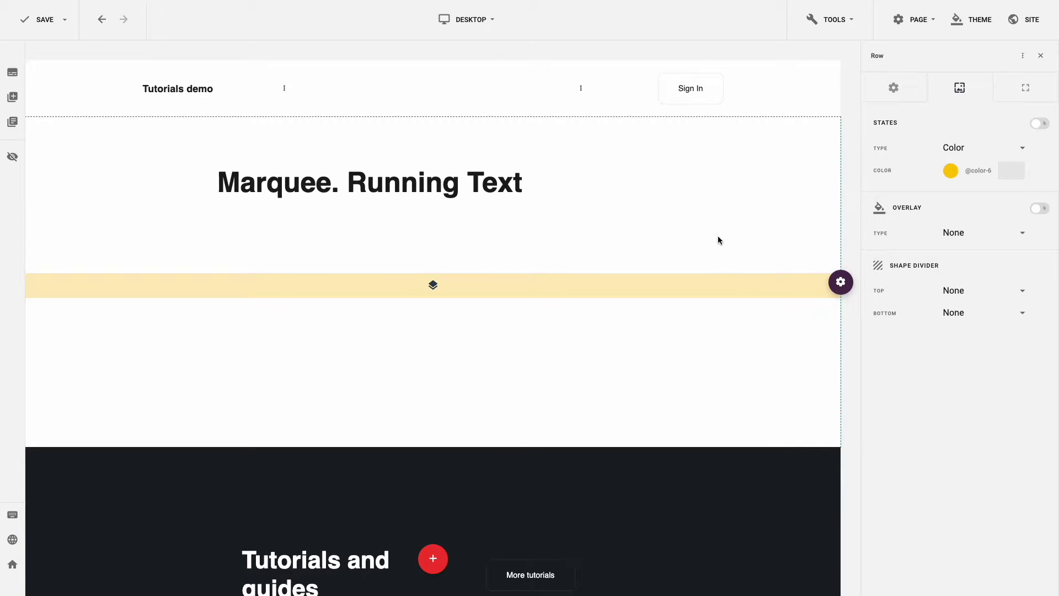
Add a Text element to the yellow row by searching the plugins for 'text'
mouse_move(434, 286)
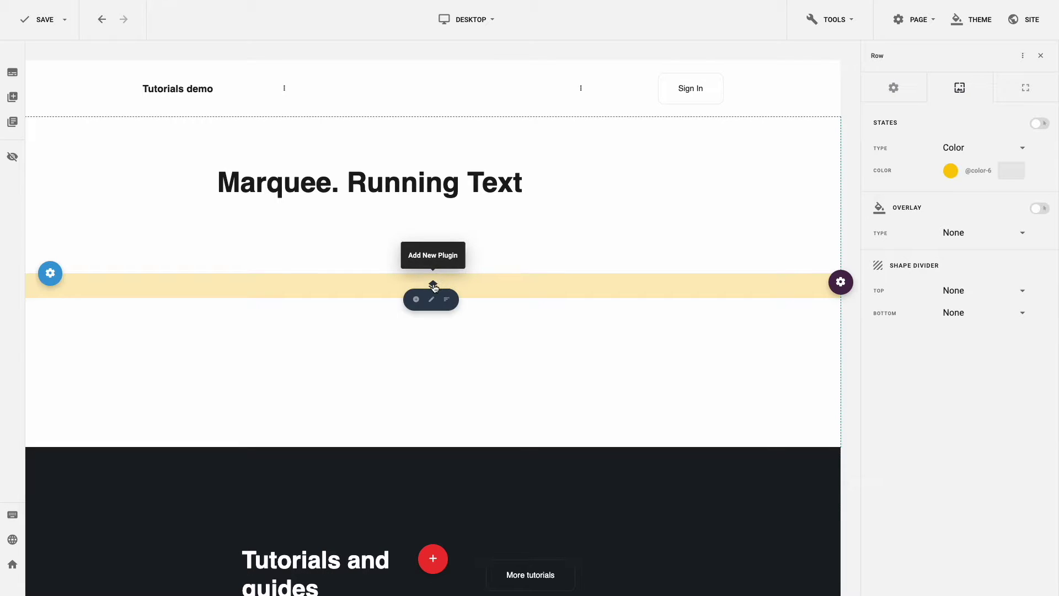
click(434, 286)
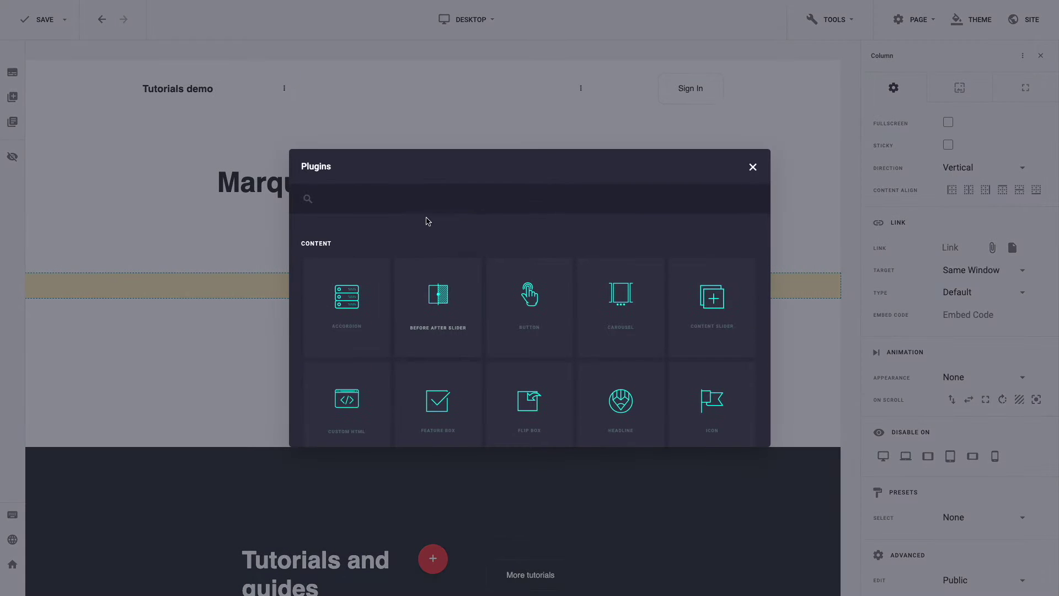
text(text)
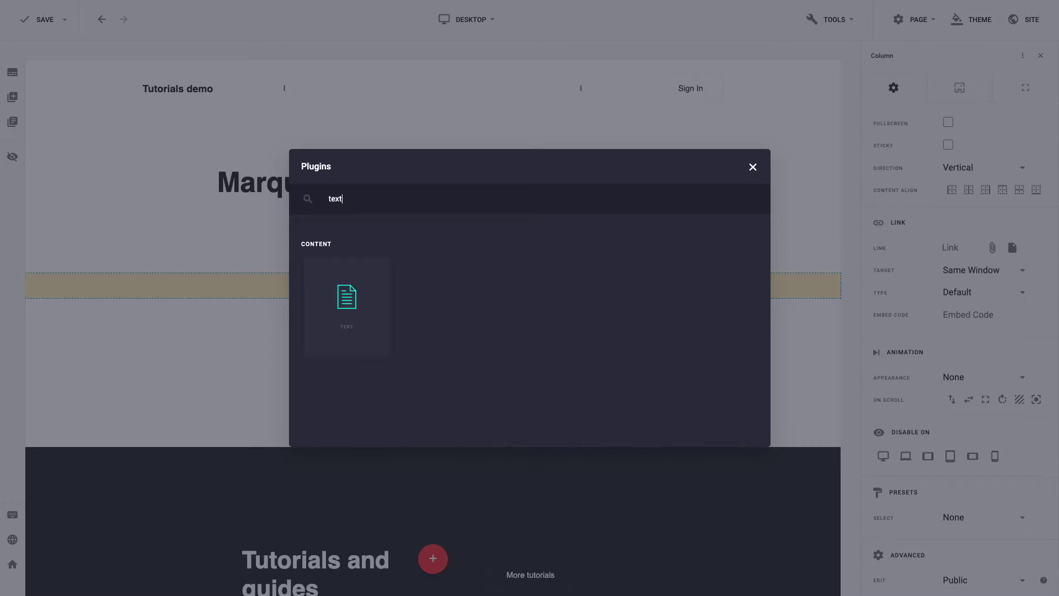
click(371, 301)
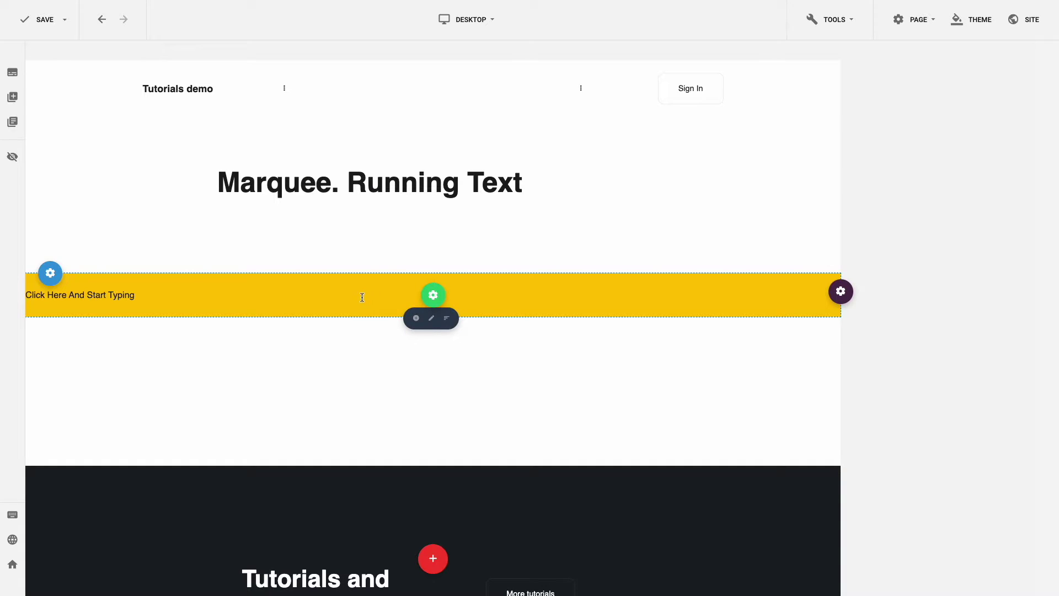
Replace the text block's placeholder with 'Hello there ✦'
click(306, 293)
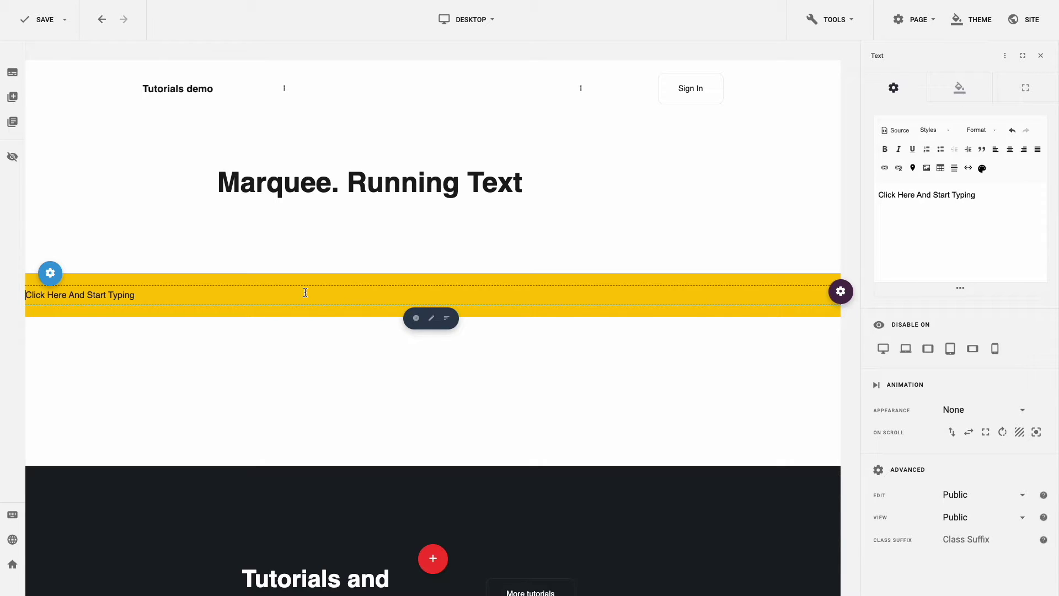
triple_click(306, 293)
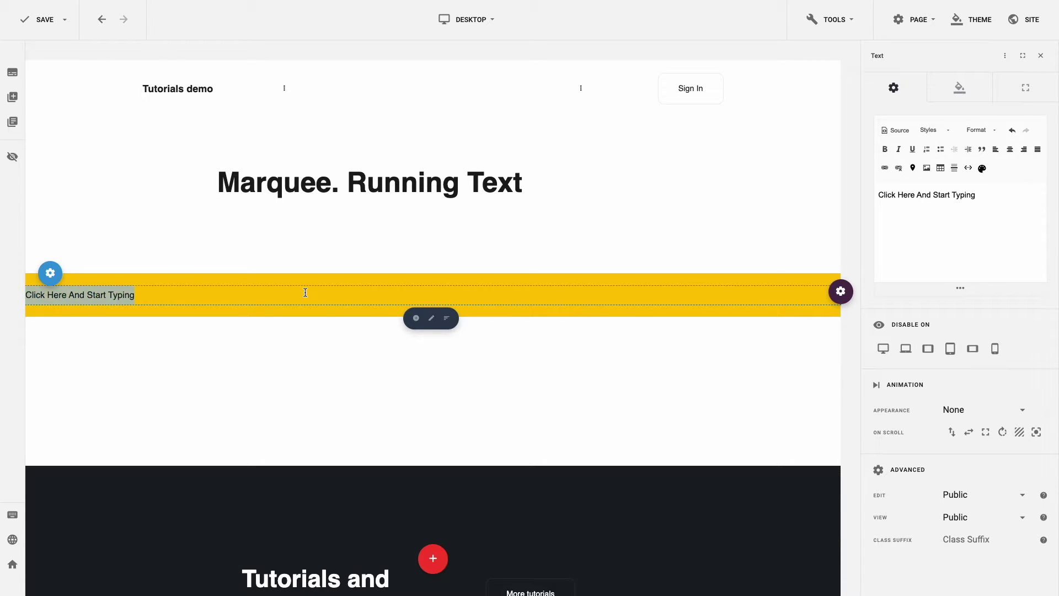
text(Hello there ✦)
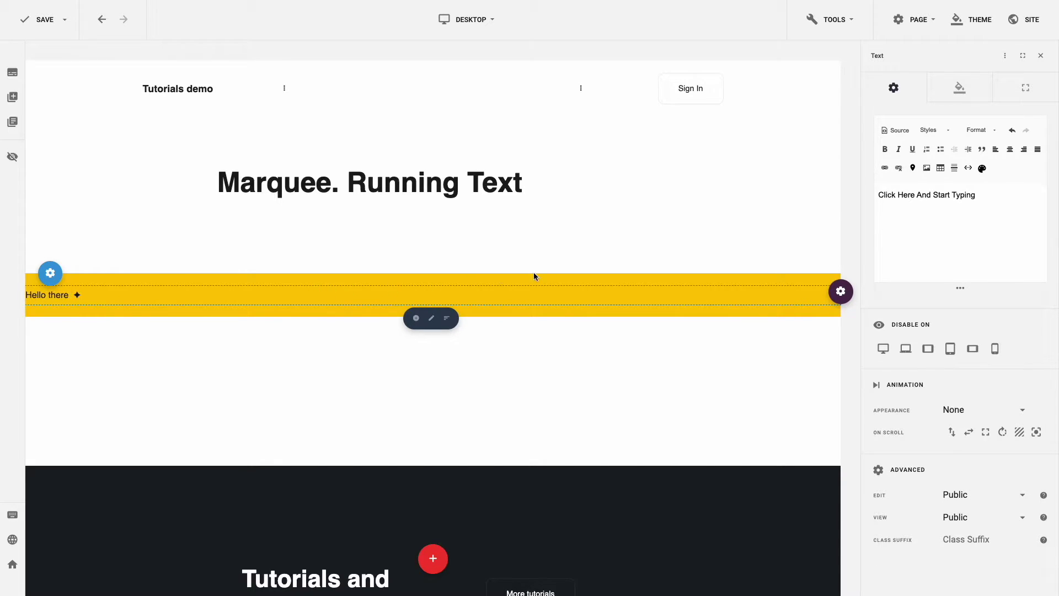
Style the banner text in Unbounded, size 30, line height 40, uppercase
click(949, 99)
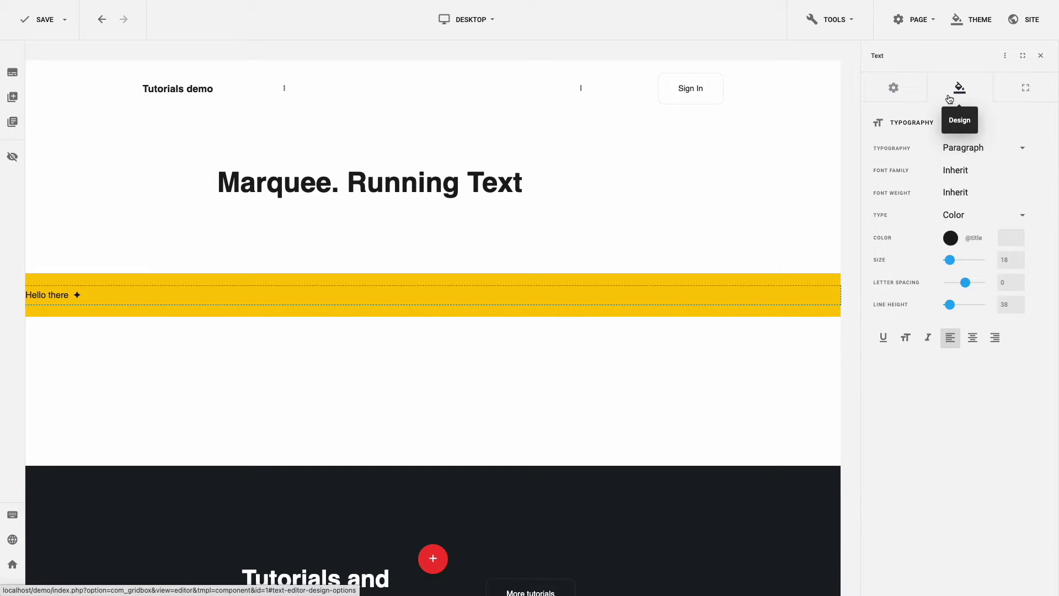
click(963, 174)
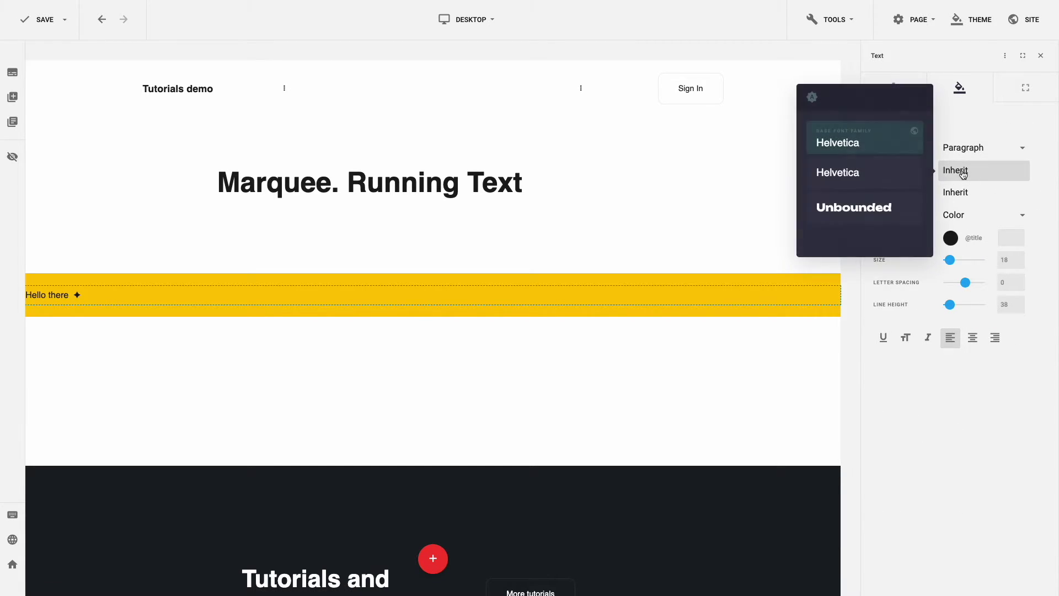
click(905, 207)
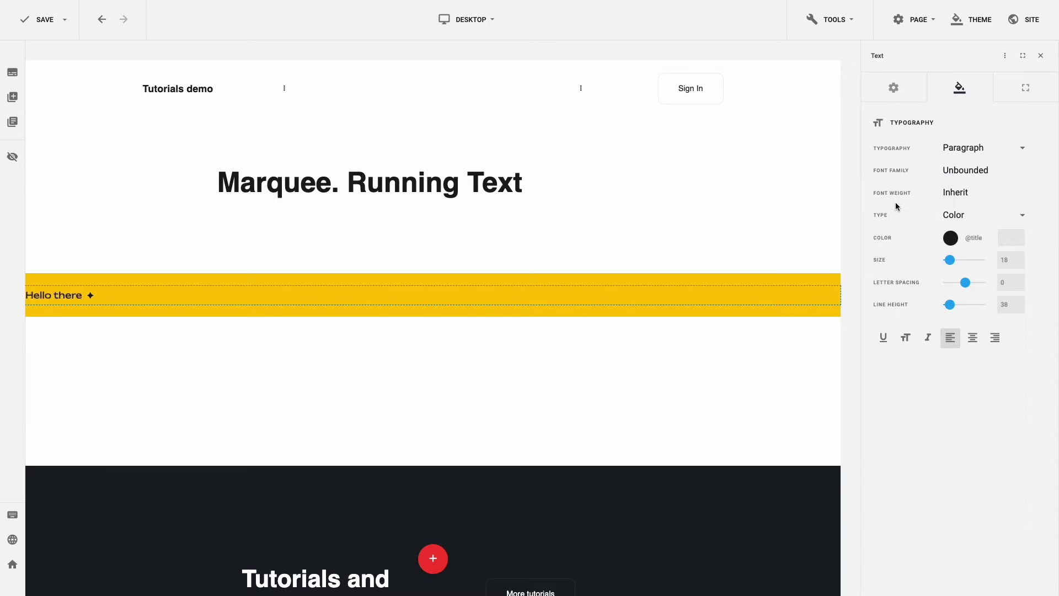
double_click(1003, 260)
text(30)
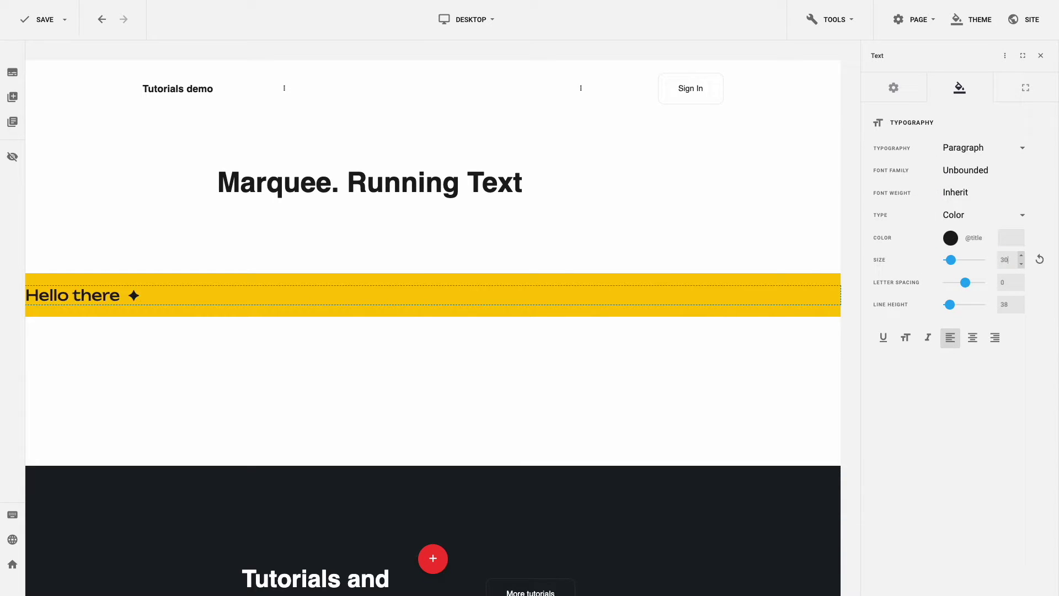
double_click(1006, 304)
text(40)
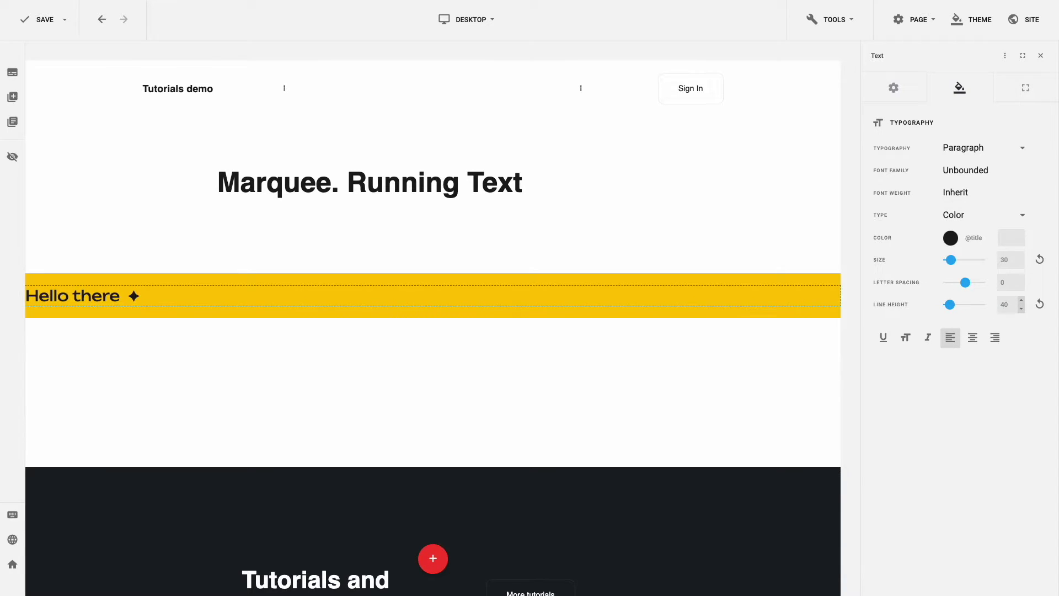
click(905, 341)
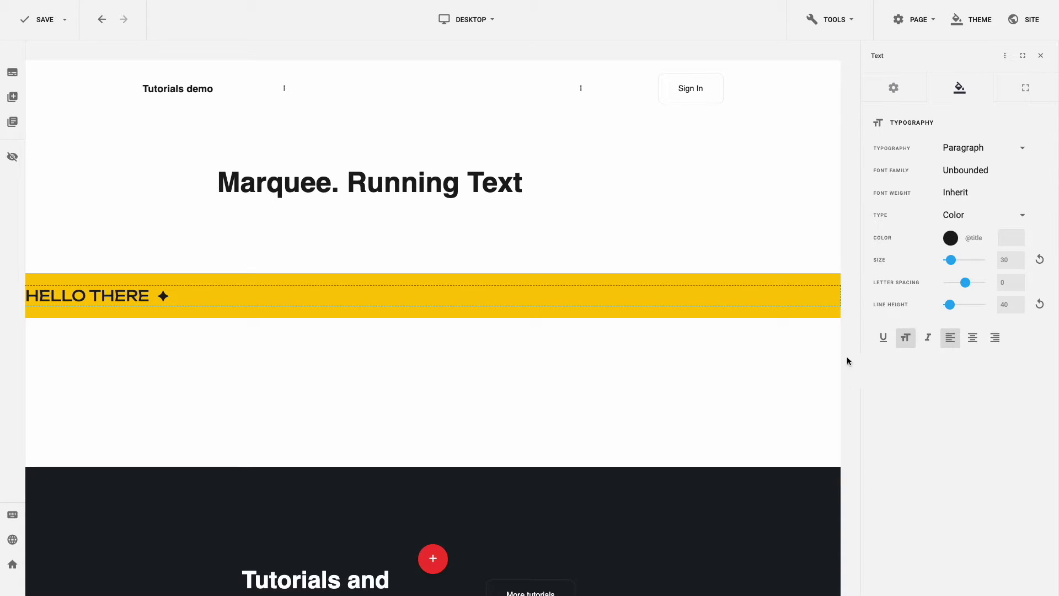
Paste a web address into the banner column's Link field and apply it
mouse_move(529, 317)
click(432, 320)
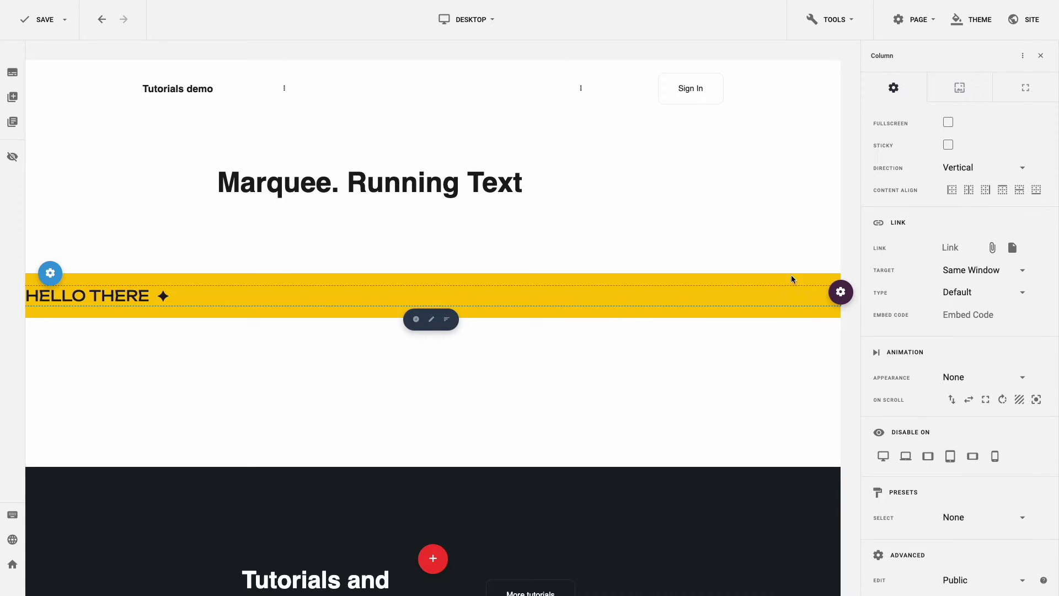
click(946, 248)
key(ctrl+v)
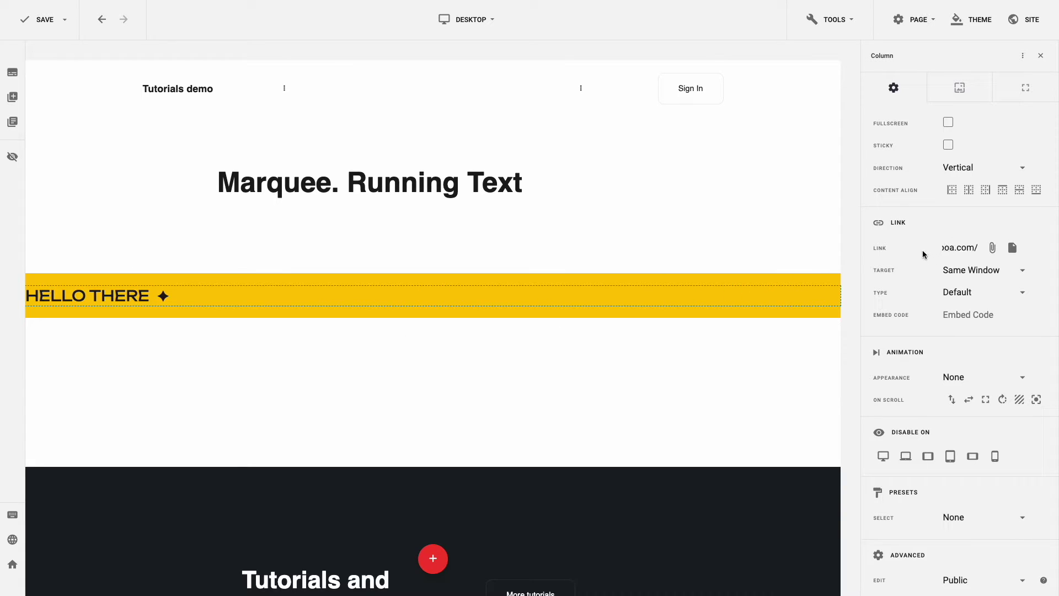
click(920, 252)
Copy marquee-text-effect from the tutorial and paste it as the text element's Class Suffix
key(ctrl+Left)
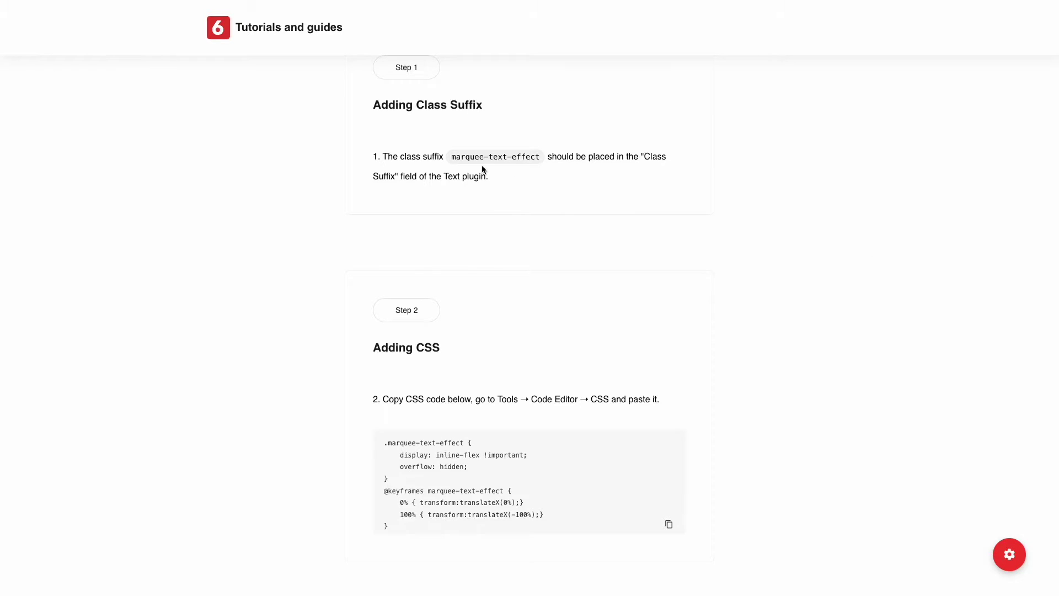
drag(453, 159, 540, 160)
key(ctrl+c)
key(ctrl+Right)
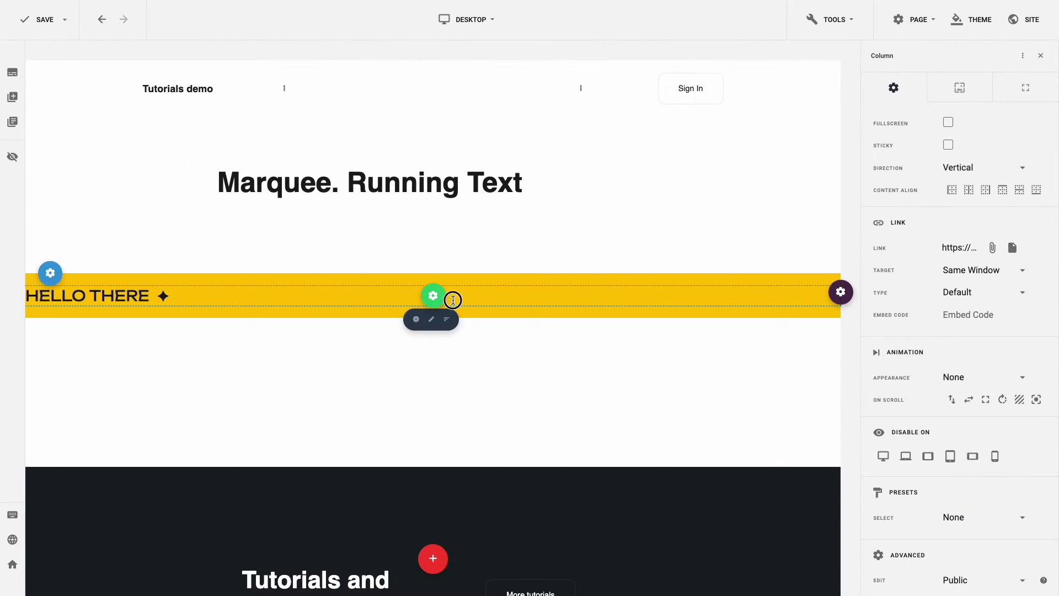
click(451, 298)
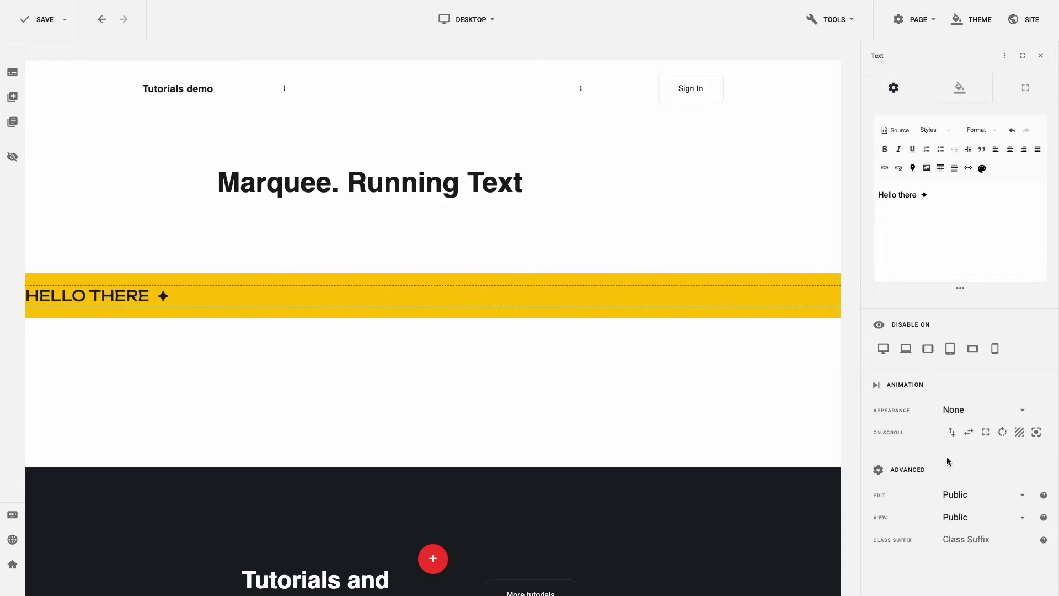
key(ctrl+v)
Copy the tutorial's Step 2 CSS and paste it into the Code Editor's CSS tab
key(ctrl+Left)
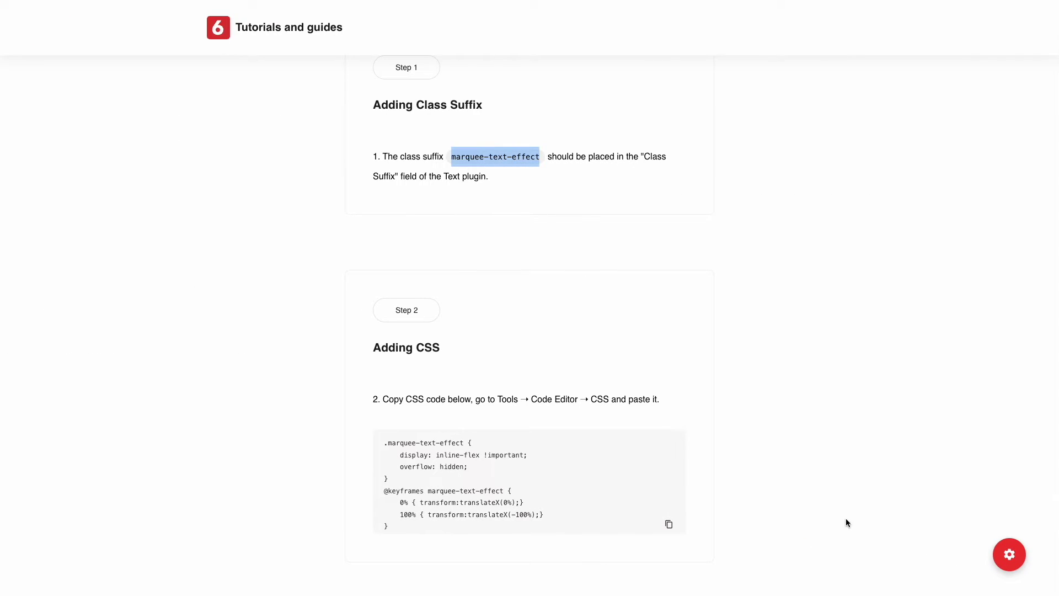
click(669, 524)
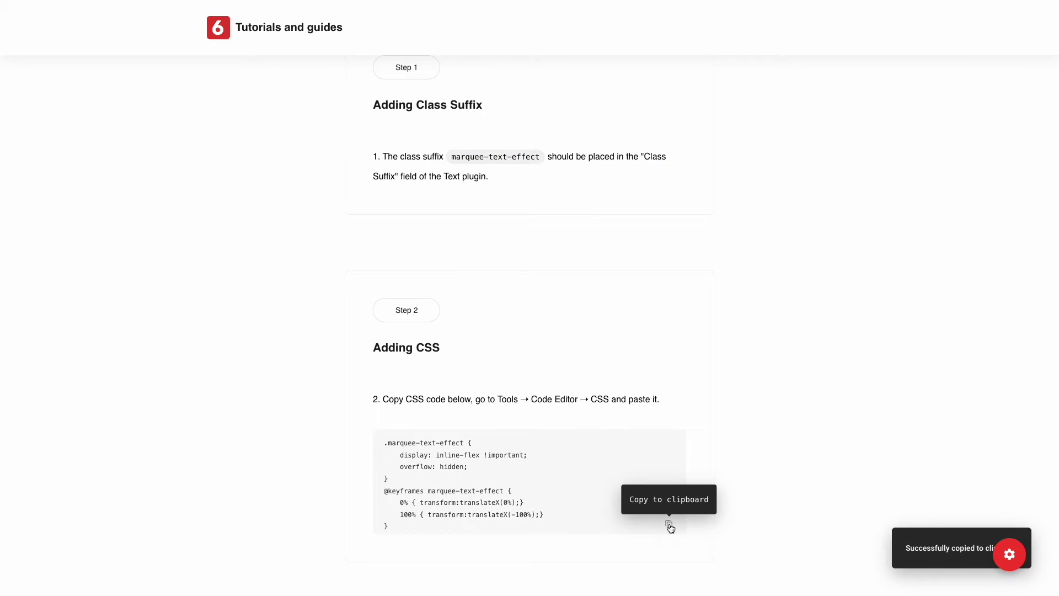
key(ctrl+Right)
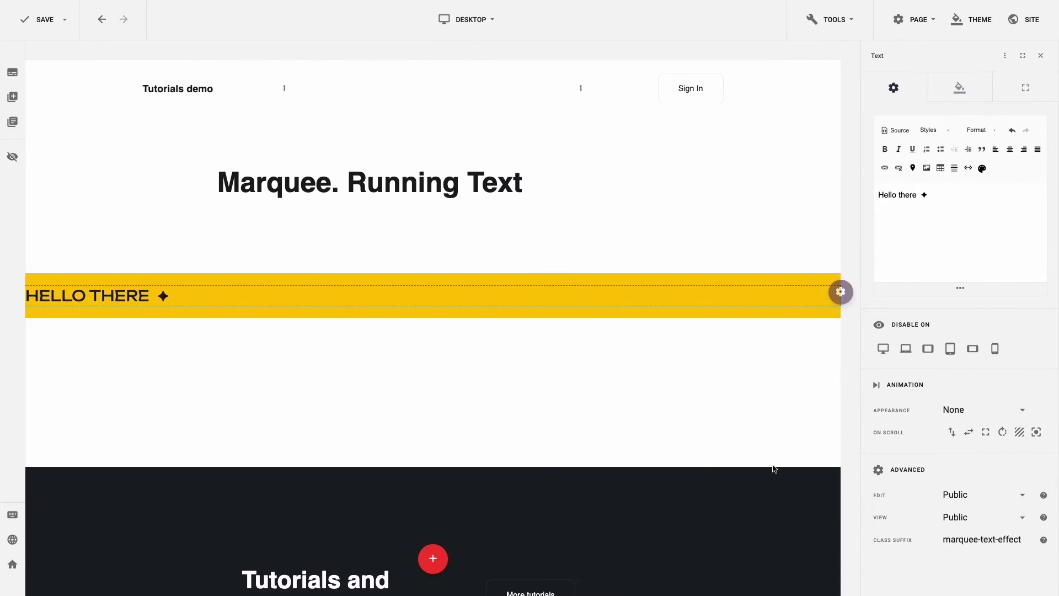
click(837, 23)
click(844, 90)
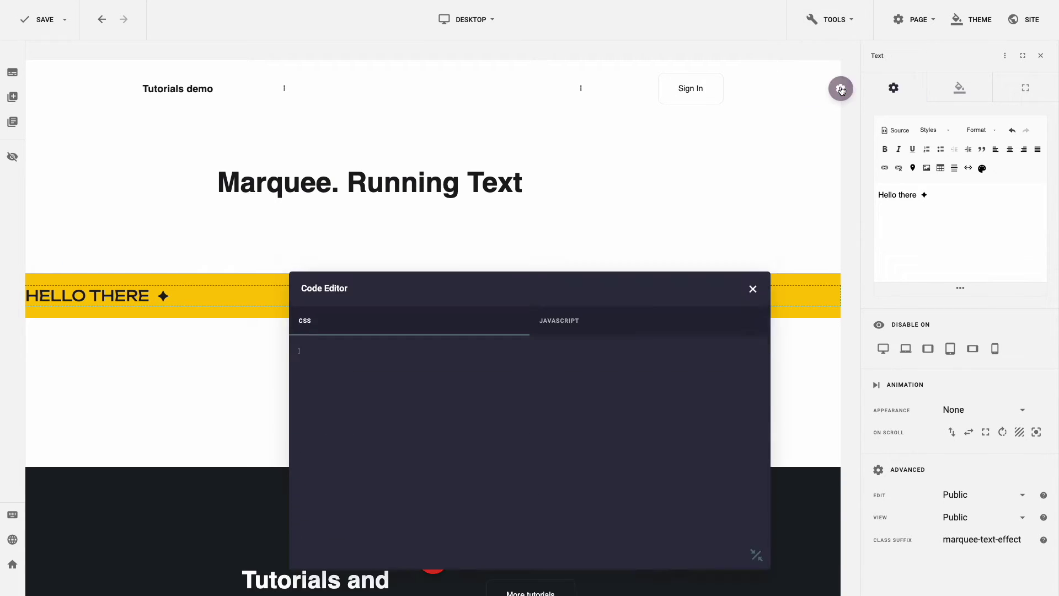
click(591, 246)
key(ctrl+v)
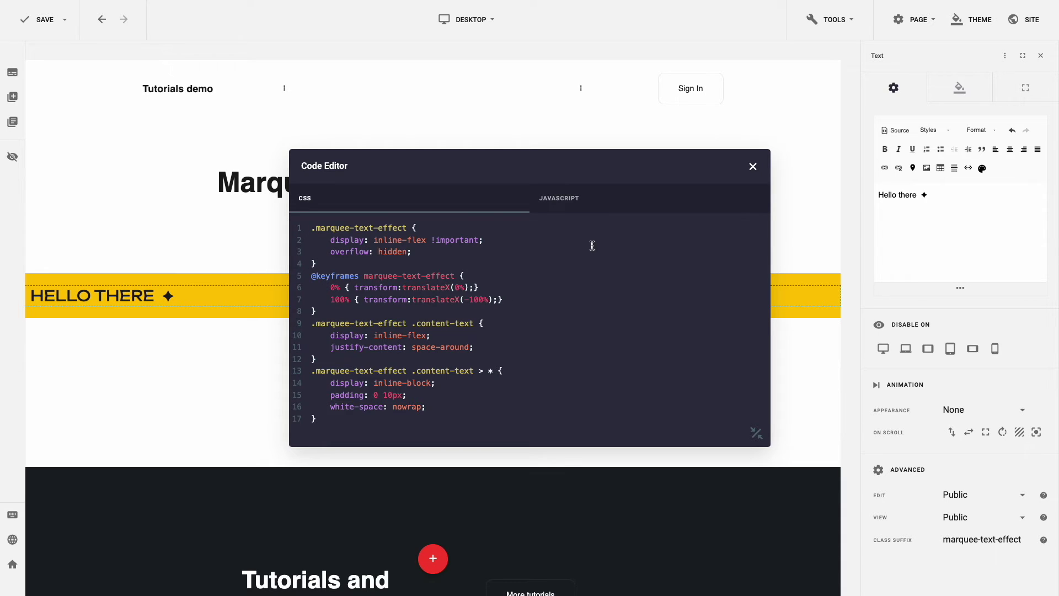
key(ctrl+Left)
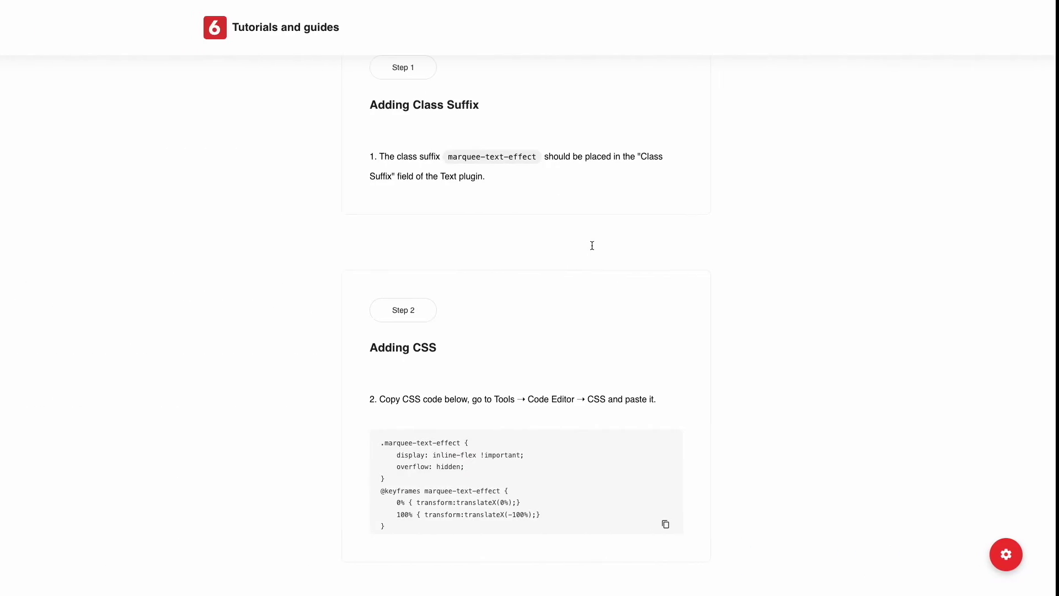
Paste the tutorial's Step 3 JavaScript into the Code Editor's JavaScript tab and save the page
scroll(593, 248, down, 4)
scroll(592, 244, down, 5)
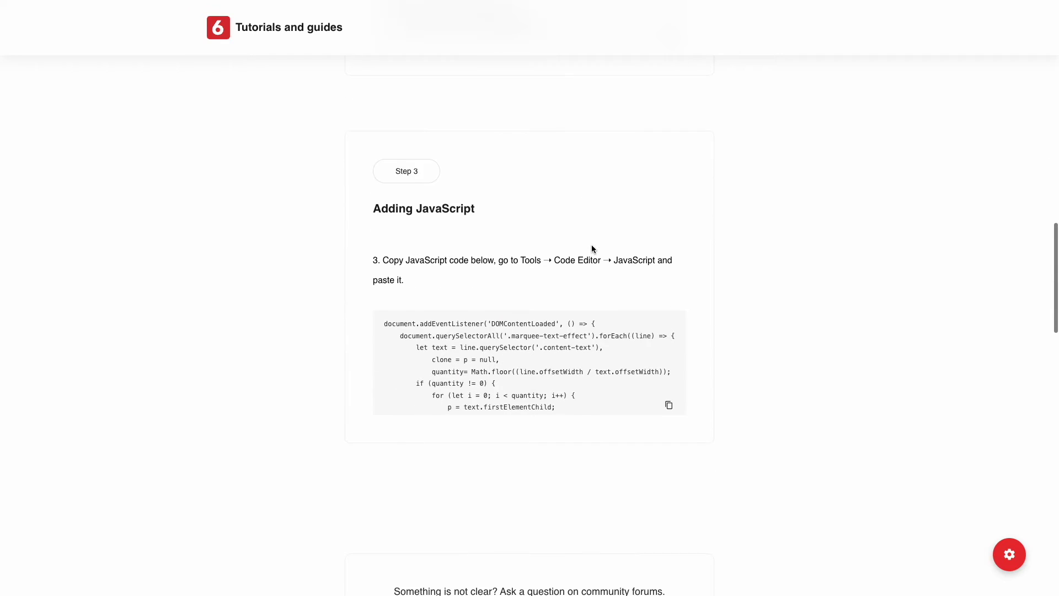
click(670, 404)
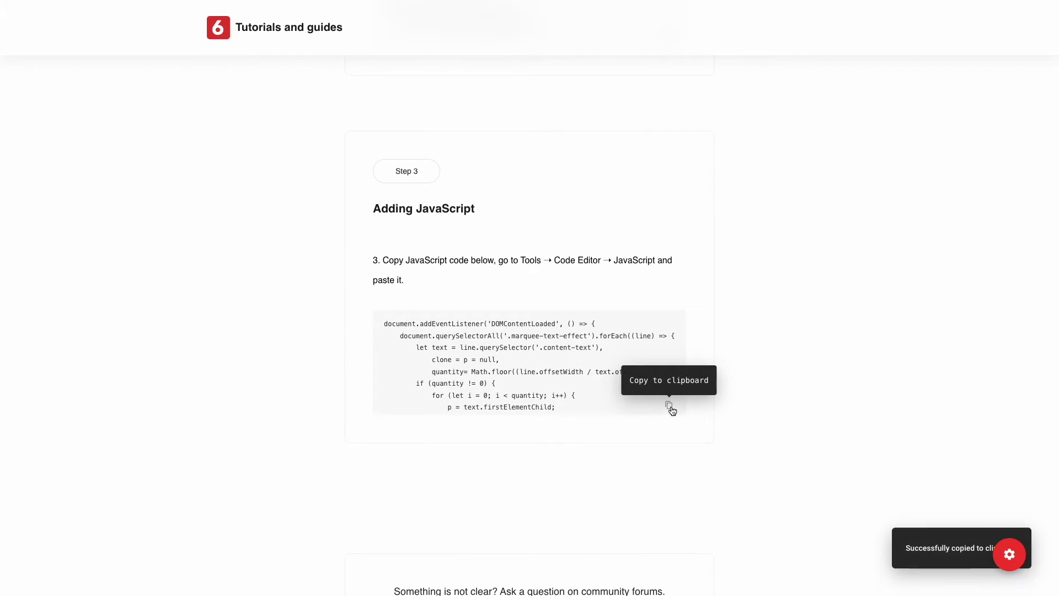
key(ctrl+Right)
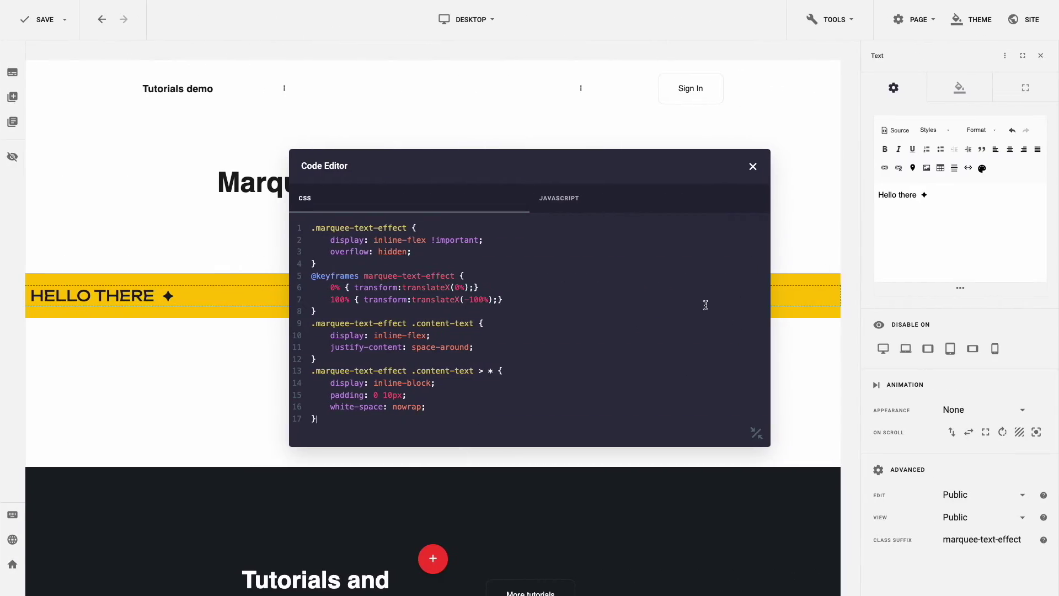
click(575, 208)
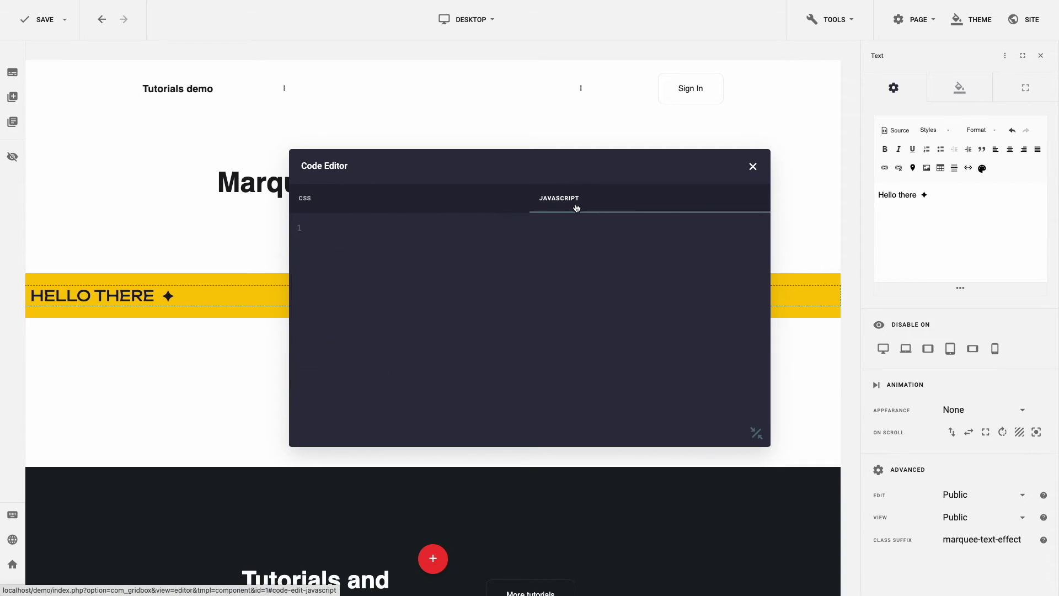
click(528, 255)
key(super+v)
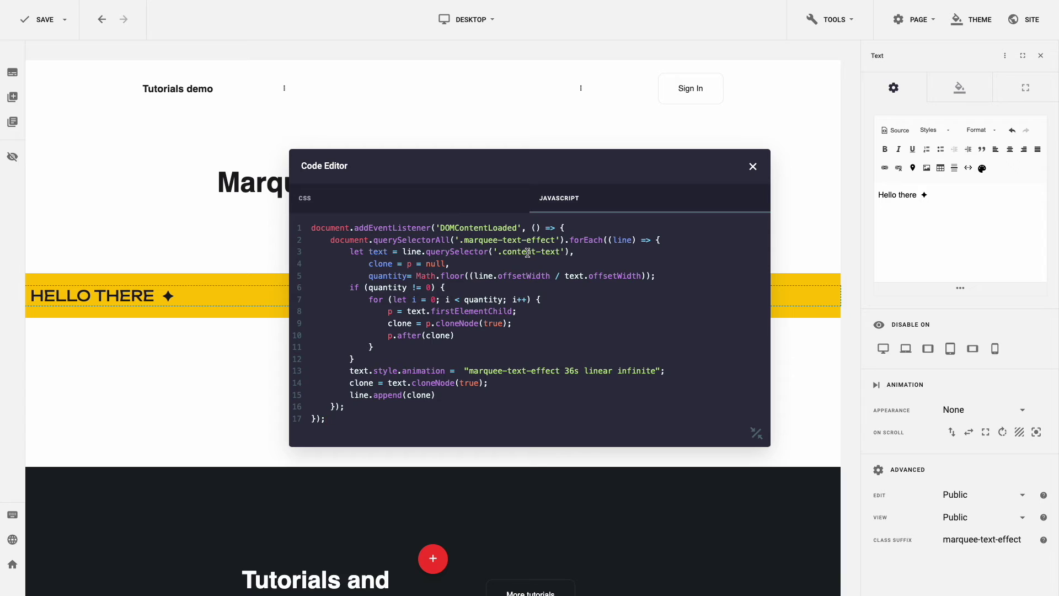
click(24, 21)
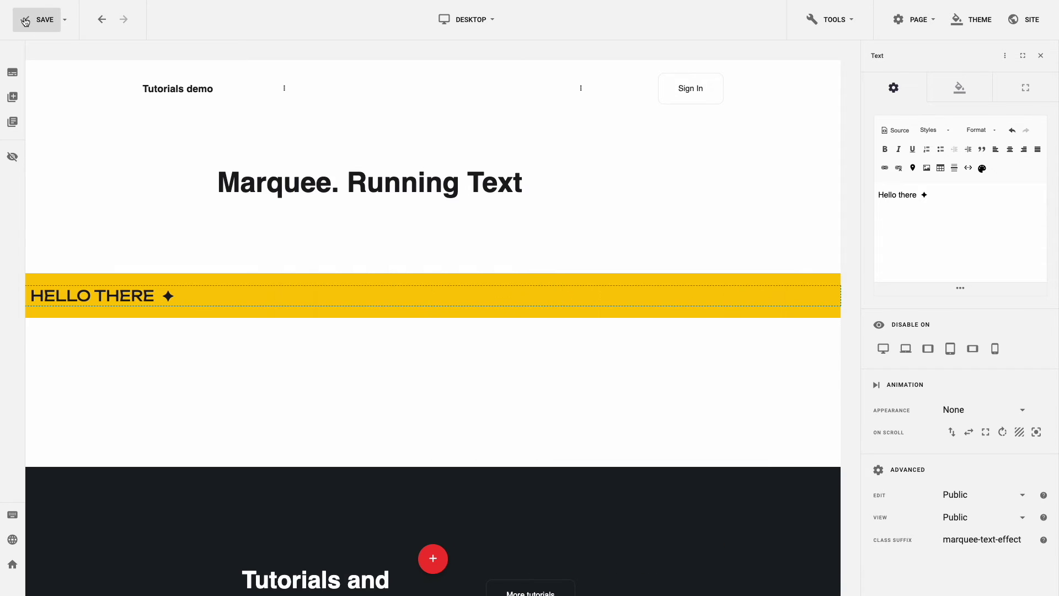
Preview the live page to watch HELLO THERE scrolling as a marquee
click(12, 539)
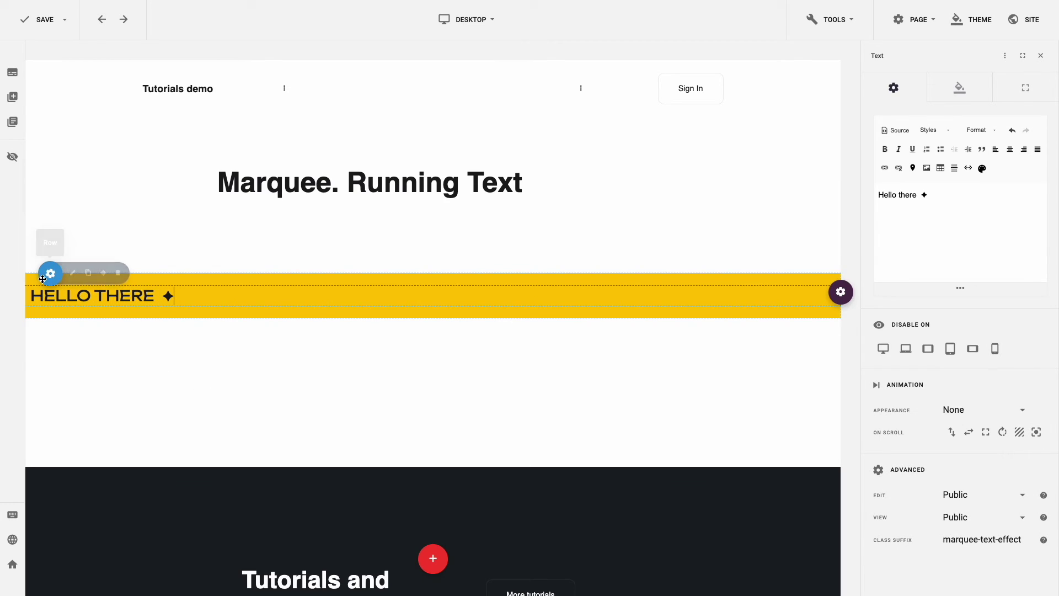
Drag the yellow banner to the very top of the page, above the header
drag(48, 273, 213, 86)
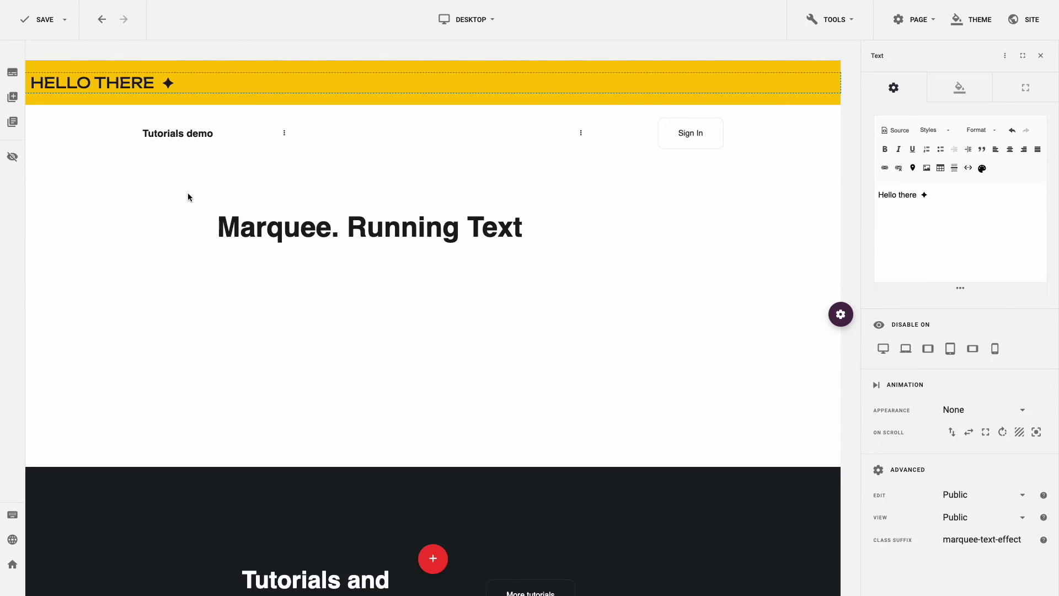
Open the Code Editor from Tools to view the 17-line marquee JavaScript
click(832, 20)
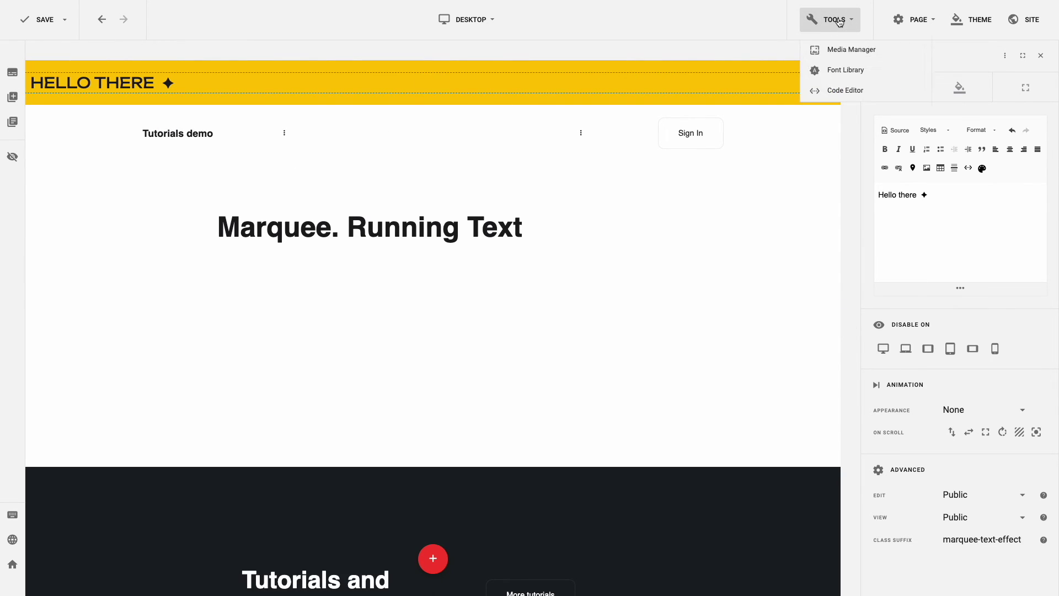
click(839, 90)
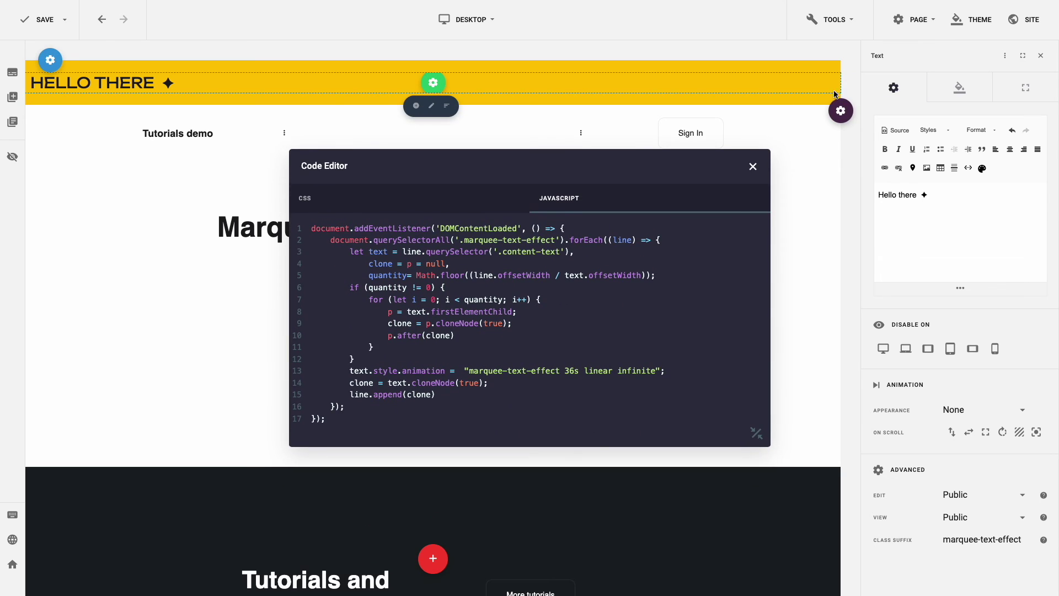